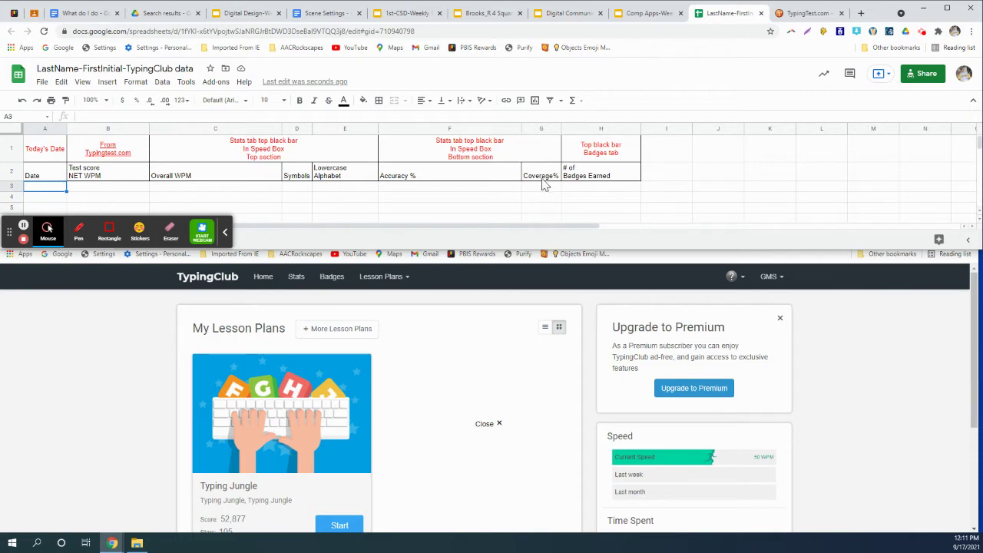
Step: Enter today's date, 9/17/2021, in cell A4 of the Date column
{"action": "left_click", "coordinate": [51, 198]}
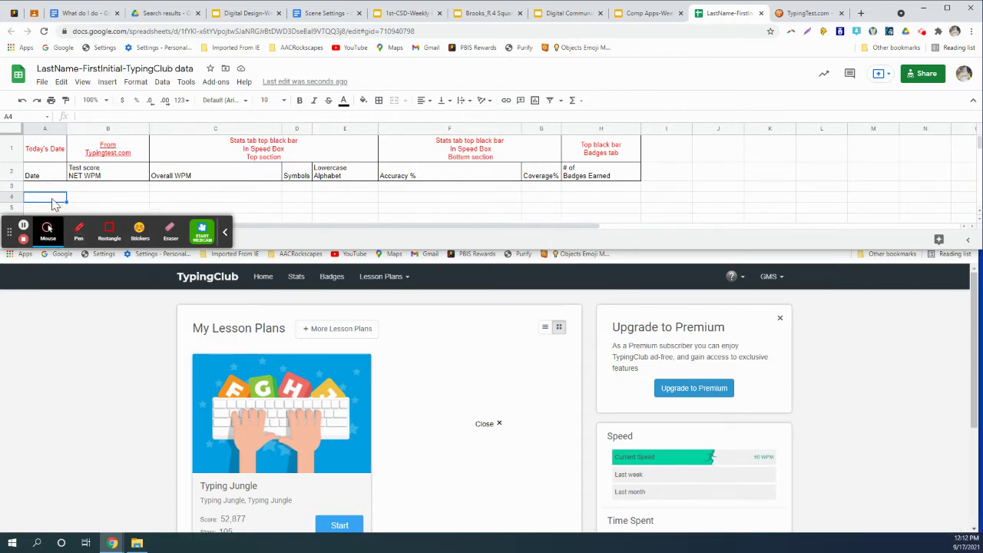
{"action": "key", "text": "ctrl+semicolon"}
{"action": "left_click", "coordinate": [99, 201]}
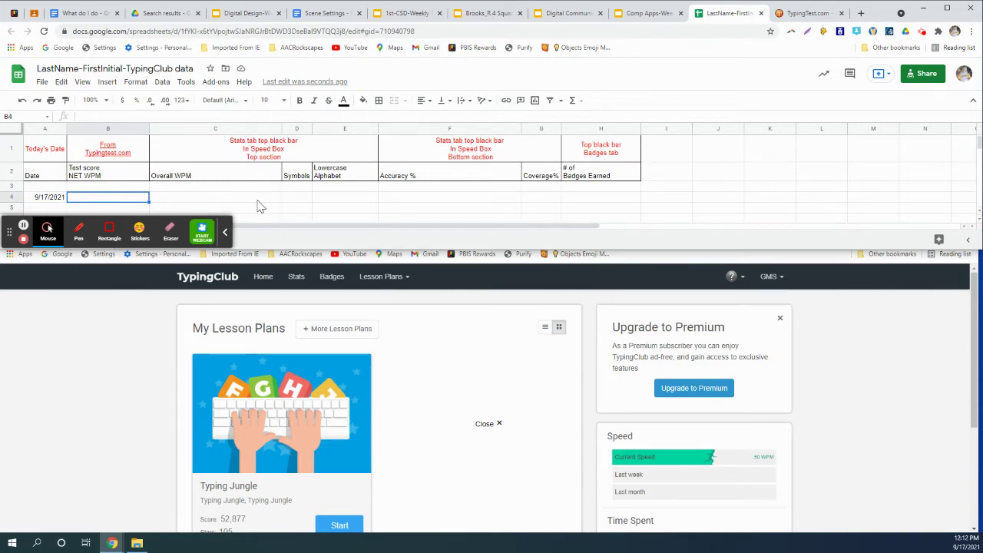
Step: Switch to the TypingClub window and open the student Stats page
{"action": "left_click_drag", "start_coordinate": [241, 183], "coordinate": [286, 181]}
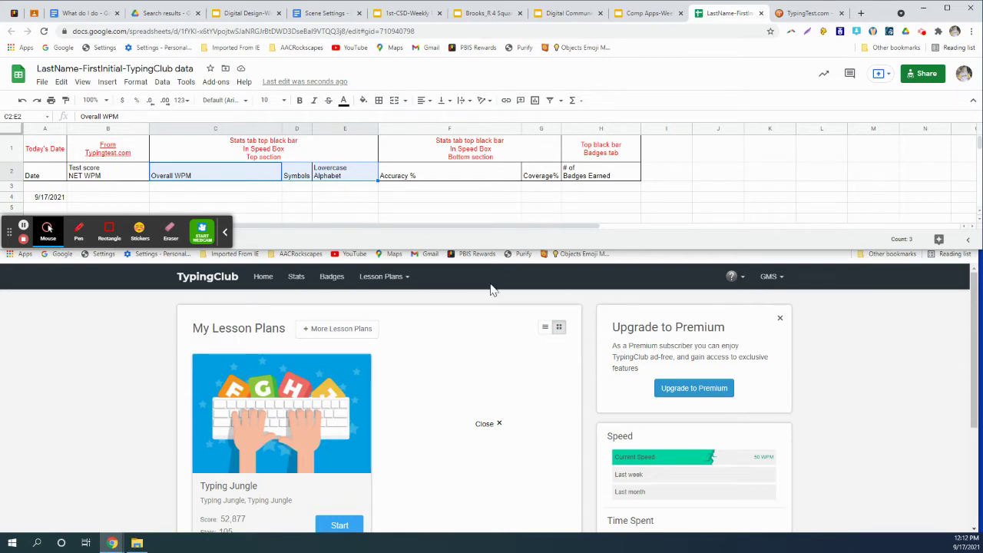
{"action": "left_click", "coordinate": [600, 278]}
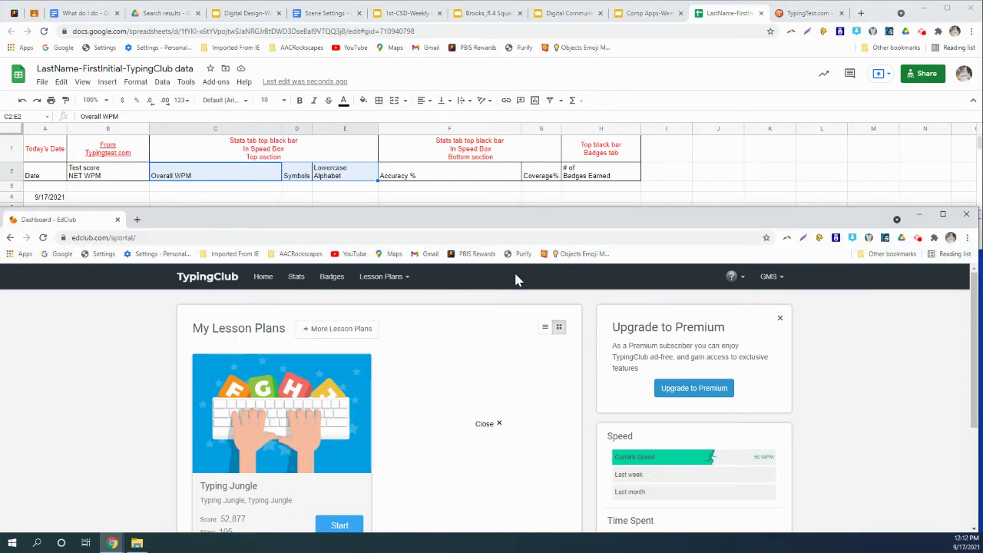
{"action": "left_click", "coordinate": [292, 279]}
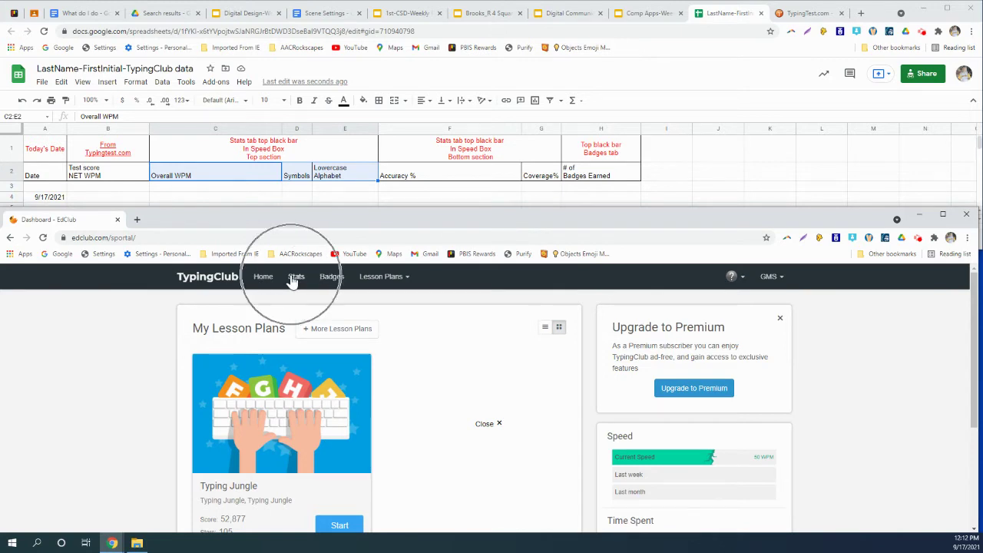
{"action": "left_click", "coordinate": [264, 148]}
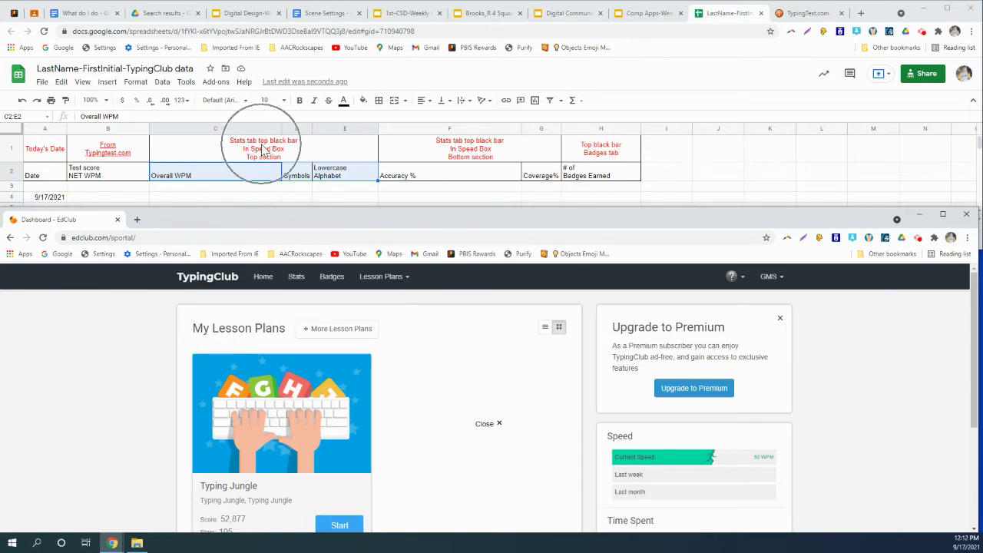
{"action": "left_click", "coordinate": [298, 281]}
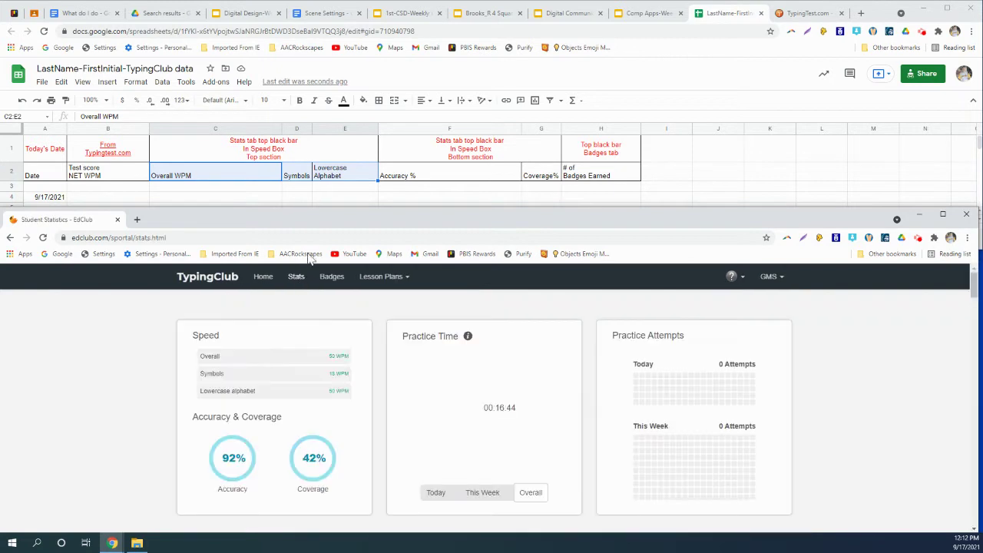
Step: Examine the Speed box on the Stats page, matching Overall, Symbols and Lowercase alphabet to the spreadsheet's column headings
{"action": "left_click", "coordinate": [209, 179]}
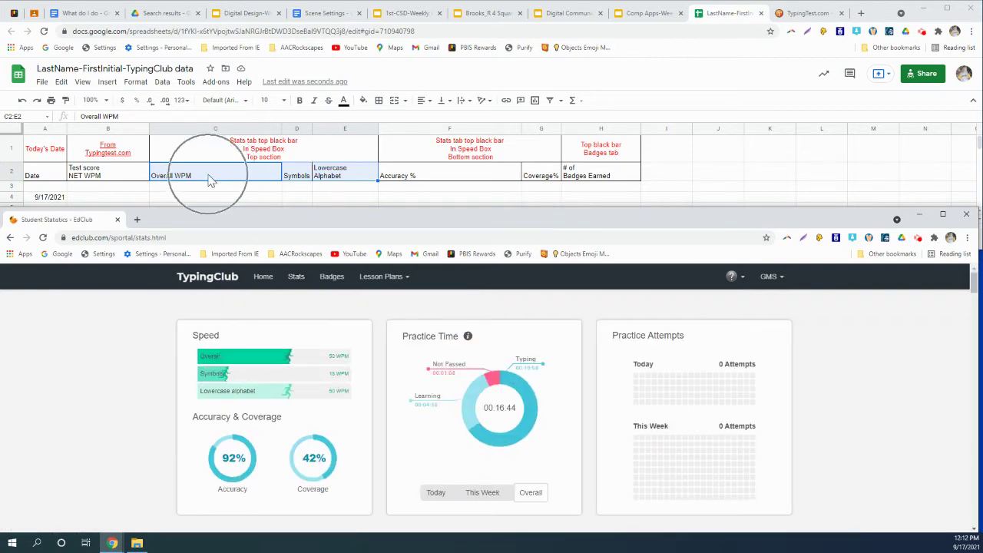
{"action": "left_click", "coordinate": [298, 179]}
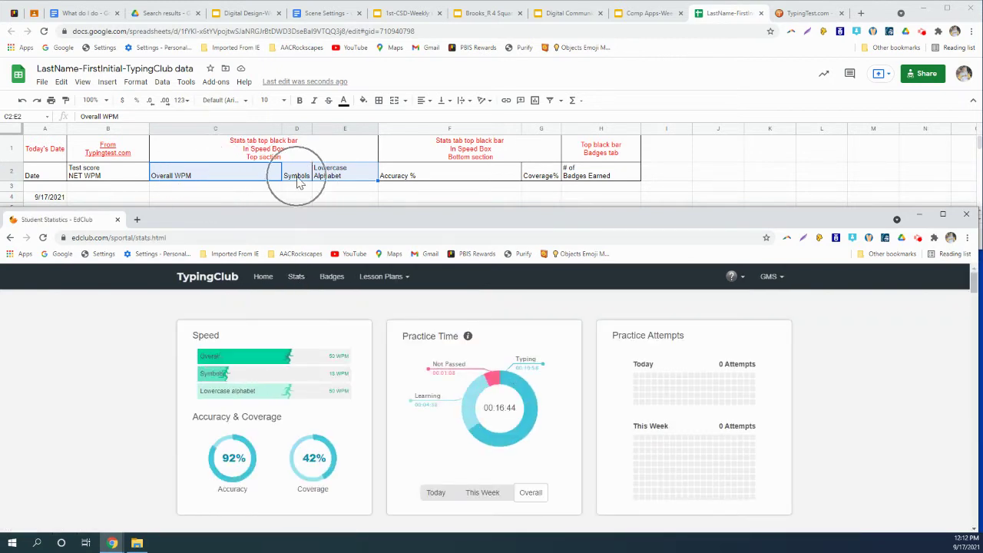
{"action": "left_click", "coordinate": [333, 177]}
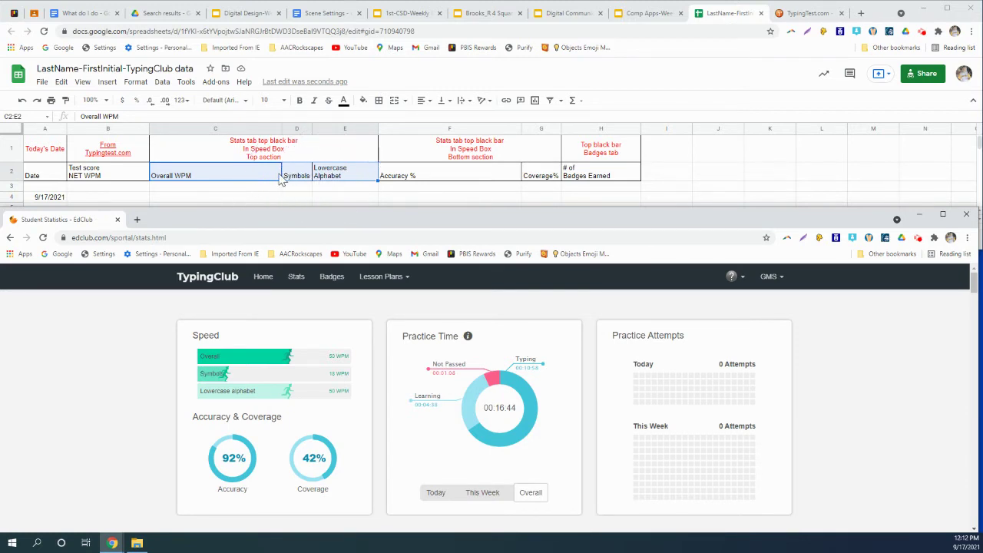
{"action": "left_click", "coordinate": [260, 159]}
{"action": "left_click", "coordinate": [217, 347]}
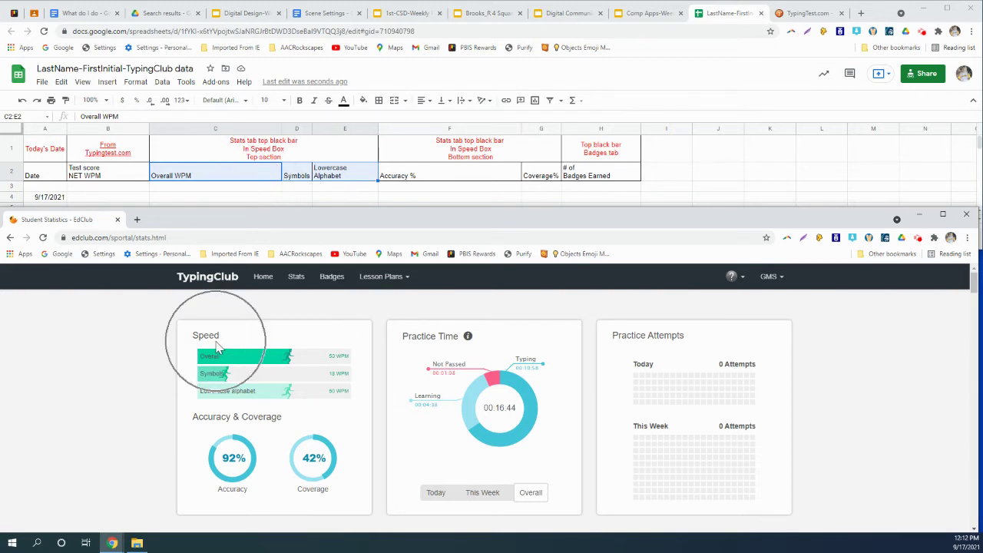
{"action": "key", "text": "ctrl"}
{"action": "key", "text": "ctrl"}
{"action": "key", "text": "ctrl"}
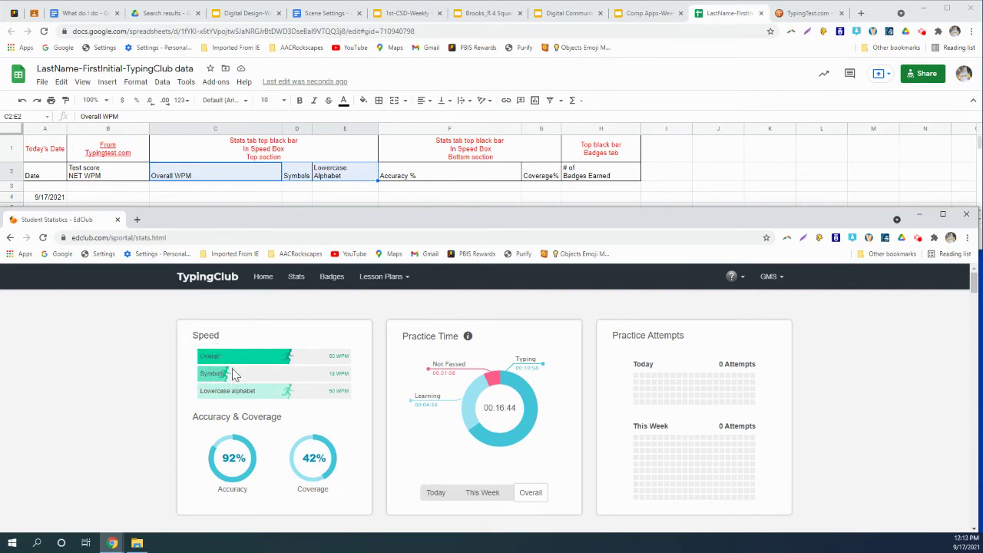
{"action": "key", "text": "ctrl"}
{"action": "key", "text": "ctrl"}
{"action": "key", "text": "ctrl"}
{"action": "key", "text": "ctrl"}
Step: Enter 50 in cell C4 of the spreadsheet as the Overall WPM
{"action": "left_click", "coordinate": [226, 198]}
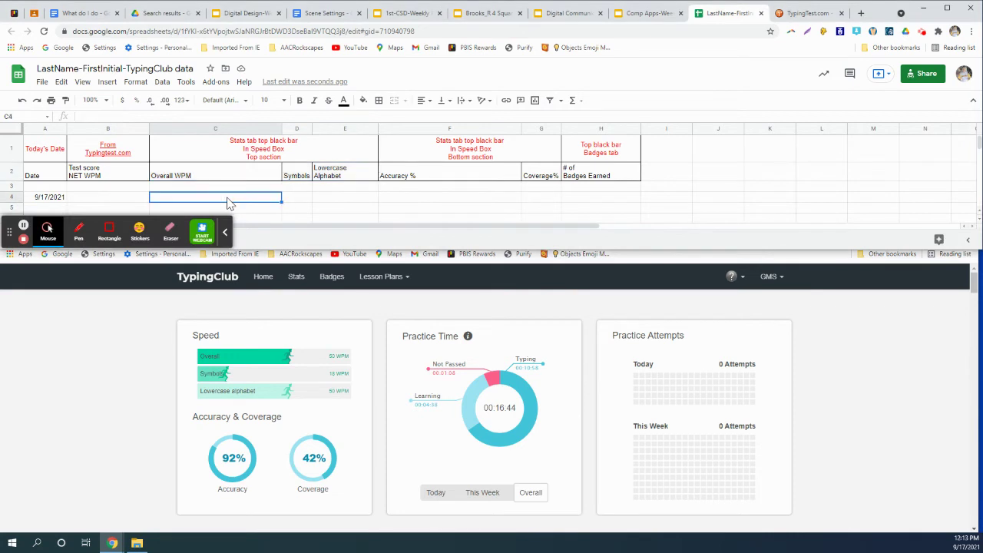
{"action": "type", "text": "50"}
{"action": "key", "text": "Tab"}
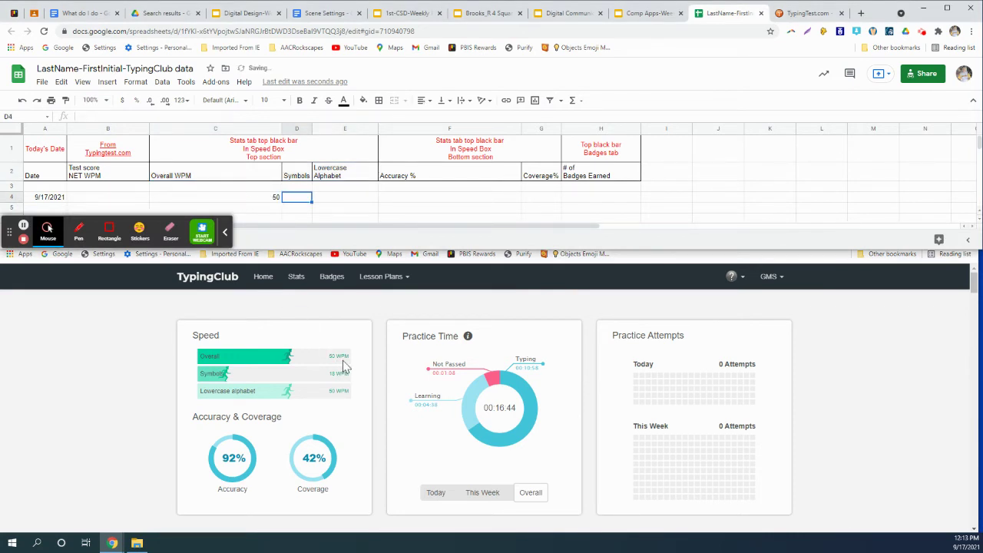
Step: Fill in the remaining speed scores in row 4: 18 for Symbols and 50 for Lowercase Alphabet
{"action": "key", "text": "ctrl"}
{"action": "key", "text": "ctrl"}
{"action": "key", "text": "ctrl"}
{"action": "key", "text": "ctrl"}
{"action": "key", "text": "ctrl"}
{"action": "type", "text": "18"}
{"action": "left_click", "coordinate": [359, 199]}
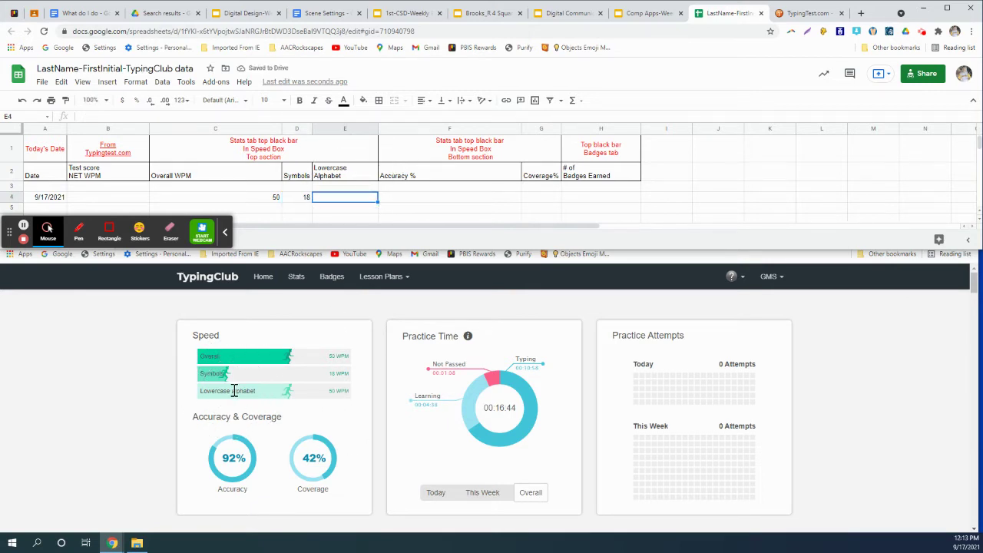
{"action": "left_click", "coordinate": [341, 390]}
{"action": "type", "text": "50"}
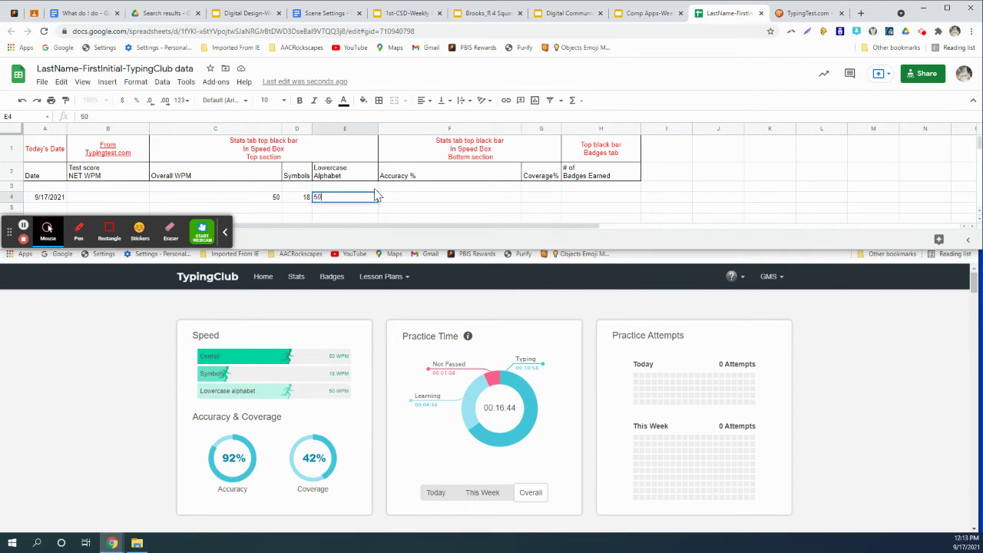
{"action": "left_click", "coordinate": [392, 198]}
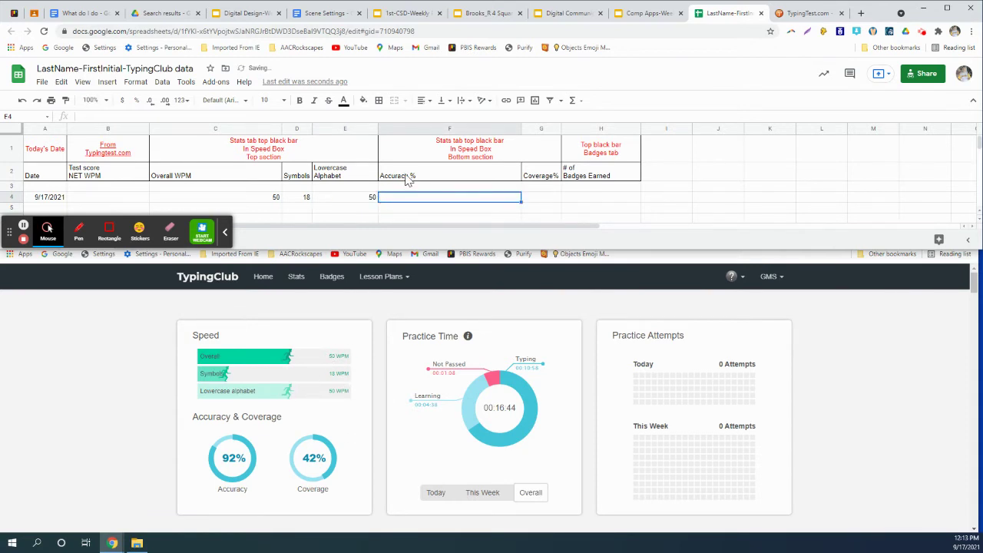
Step: Record the Stats page percentages in row 4: 92 for Accuracy % and 42 for Coverage%
{"action": "left_click_drag", "start_coordinate": [408, 178], "coordinate": [535, 176]}
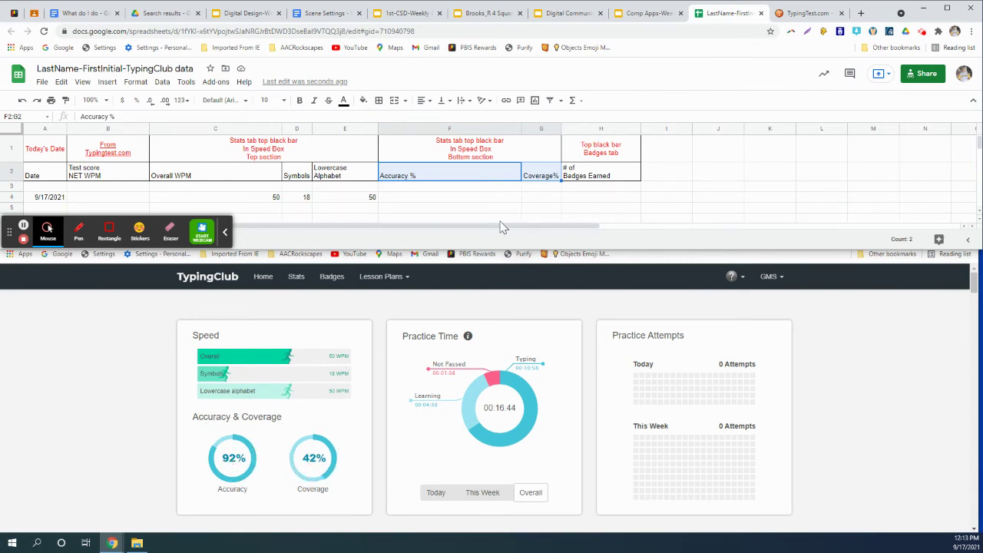
{"action": "left_click", "coordinate": [474, 204]}
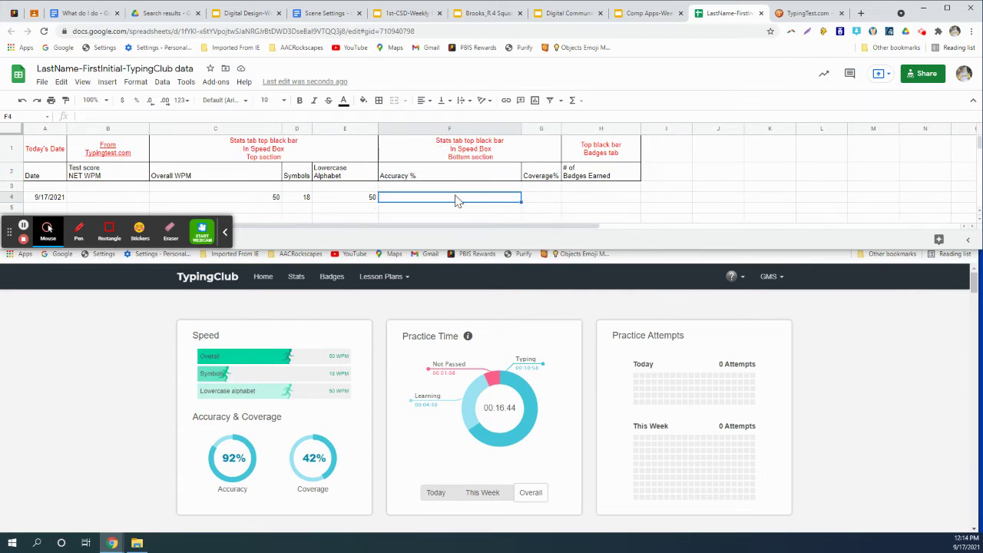
{"action": "type", "text": "92"}
{"action": "key", "text": "Tab"}
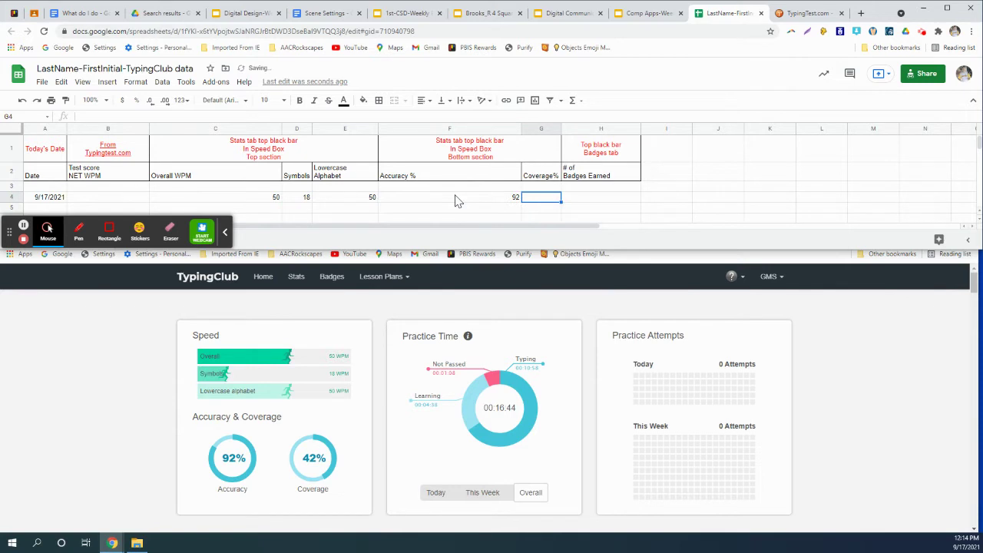
{"action": "type", "text": "42"}
{"action": "key", "text": "ctrl"}
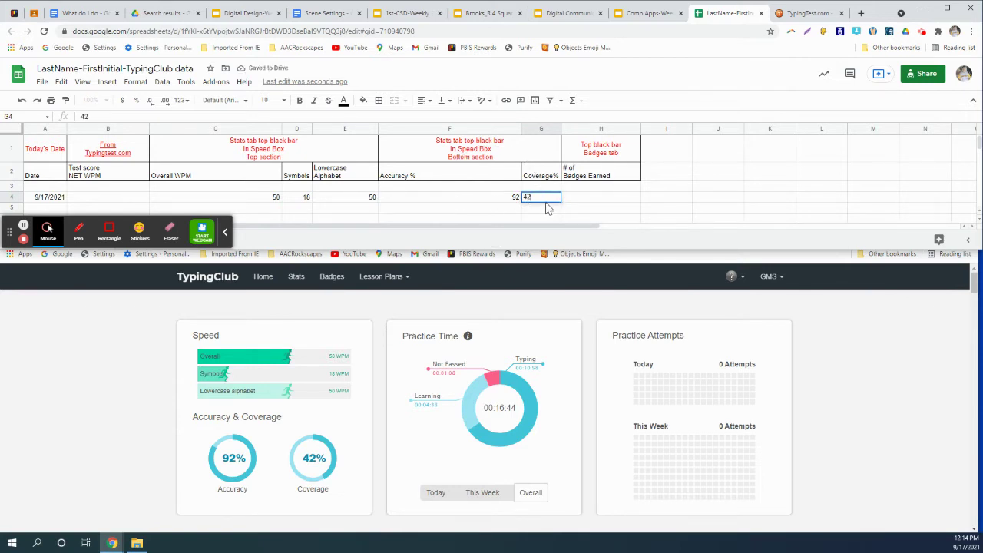
{"action": "key", "text": "Tab"}
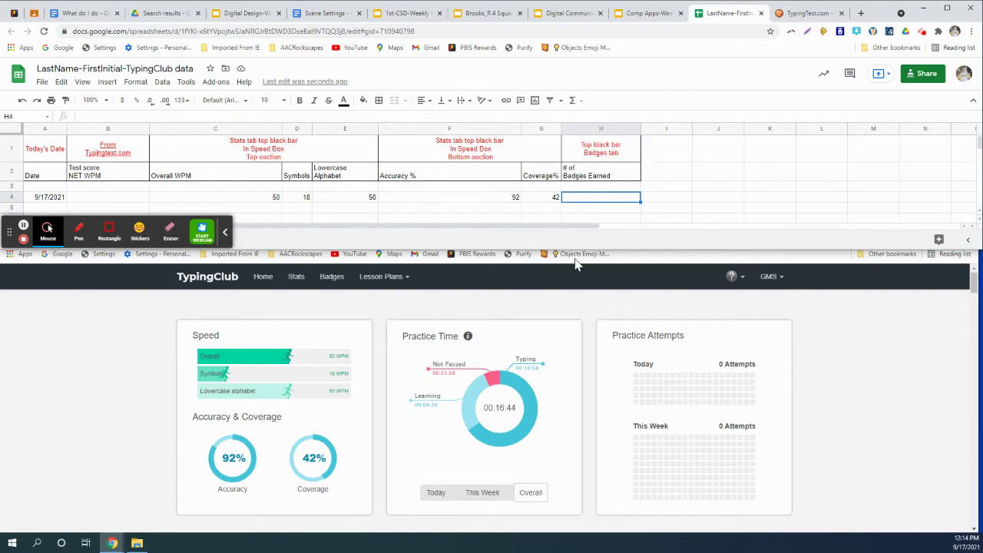
Step: Open the Badges page in TypingClub and review the earned badges
{"action": "left_click", "coordinate": [343, 283]}
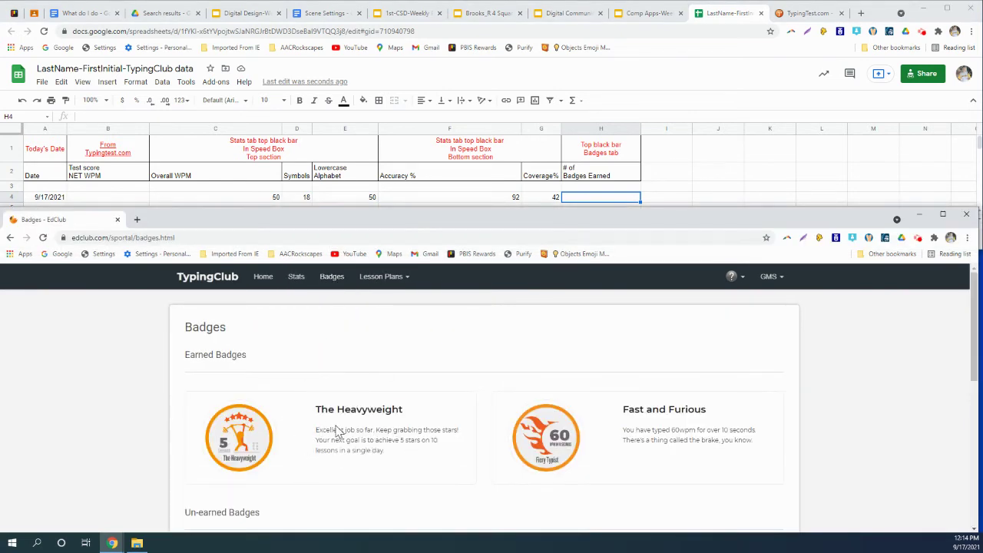
{"action": "left_click", "coordinate": [636, 428]}
{"action": "scroll", "coordinate": [332, 450], "scroll_direction": "down", "scroll_amount": 1}
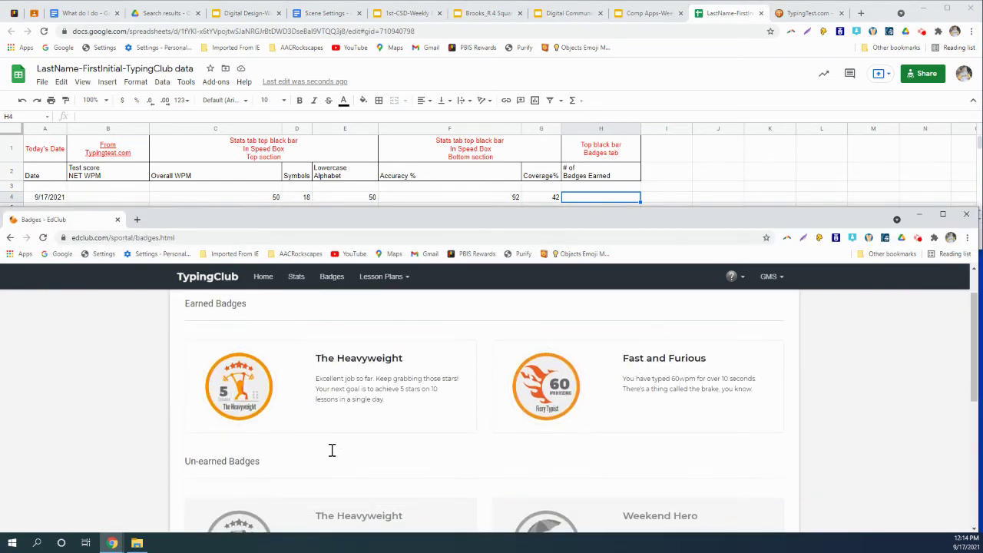
{"action": "scroll", "coordinate": [332, 450], "scroll_direction": "down", "scroll_amount": 1}
{"action": "scroll", "coordinate": [384, 377], "scroll_direction": "up", "scroll_amount": 2}
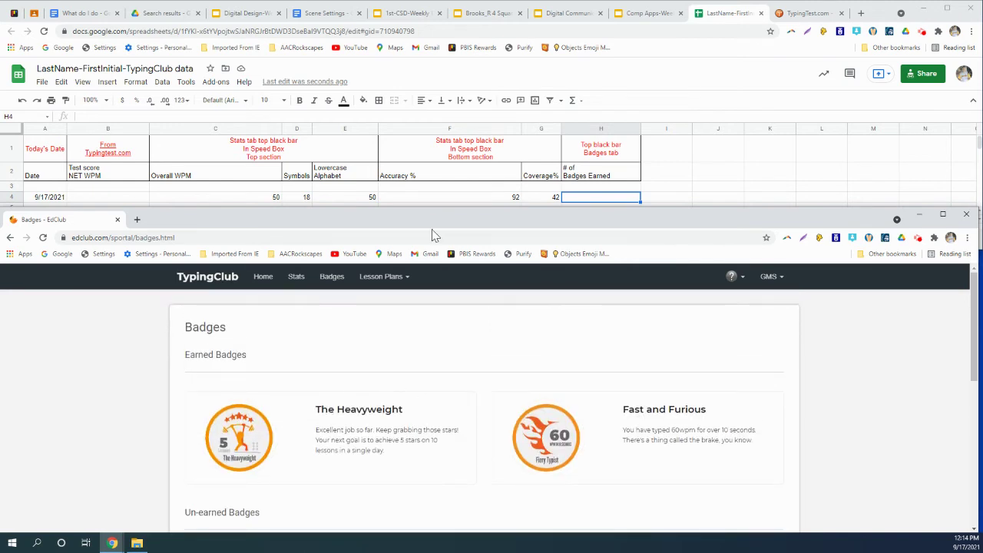
Step: Enter 2 in cell H4 of the spreadsheet as the number of badges earned
{"action": "left_click", "coordinate": [591, 203]}
{"action": "type", "text": "2"}
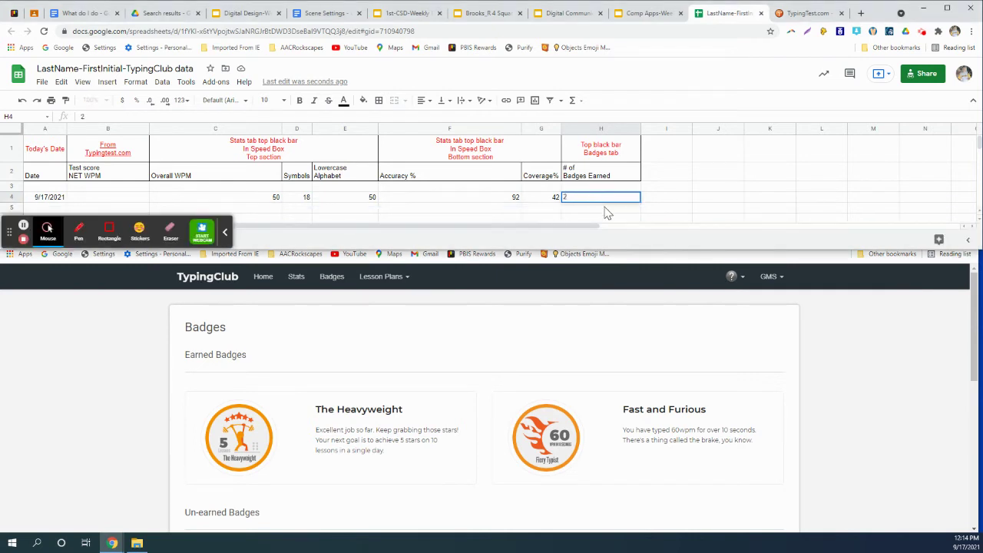
{"action": "left_click", "coordinate": [605, 208]}
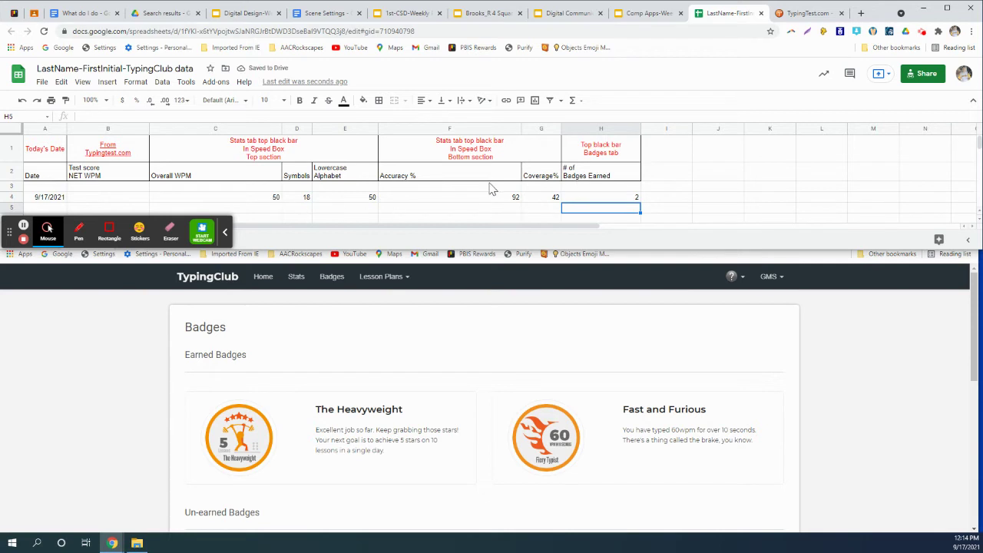
Step: Select the empty Net WPM cell B4 and open the Typingtest.com link from the column's heading
{"action": "left_click", "coordinate": [106, 198]}
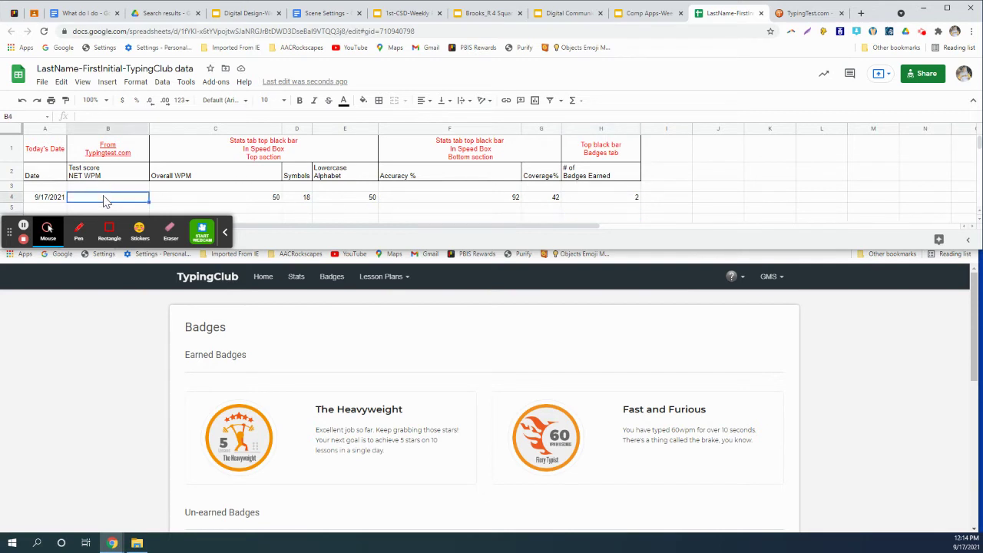
{"action": "mouse_move", "coordinate": [121, 161]}
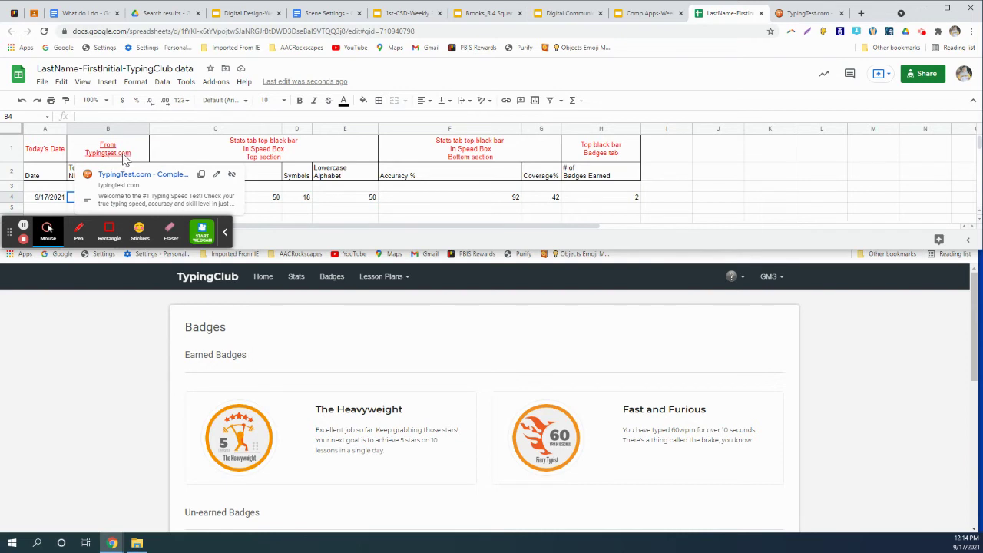
{"action": "left_click", "coordinate": [129, 179]}
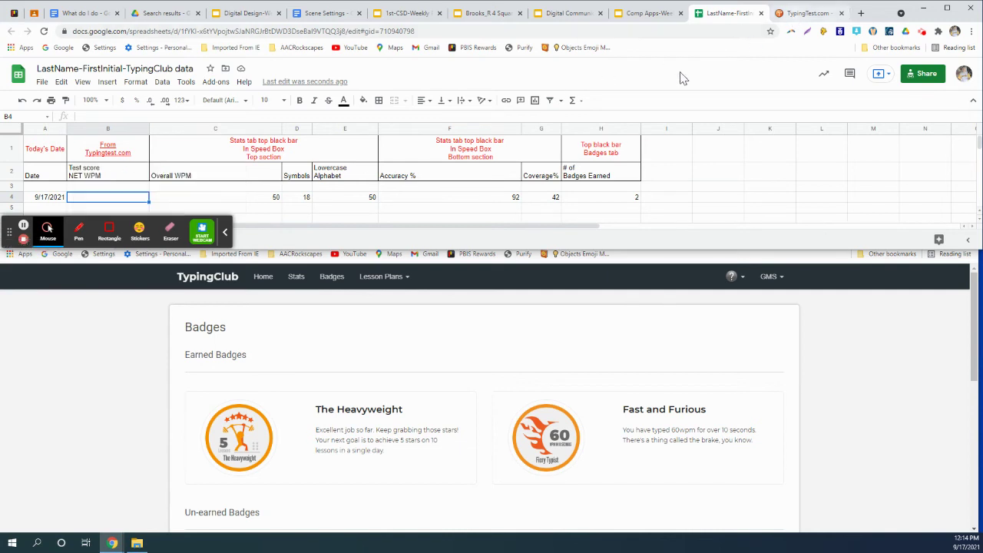
{"action": "mouse_move", "coordinate": [103, 179]}
{"action": "left_click", "coordinate": [108, 179]}
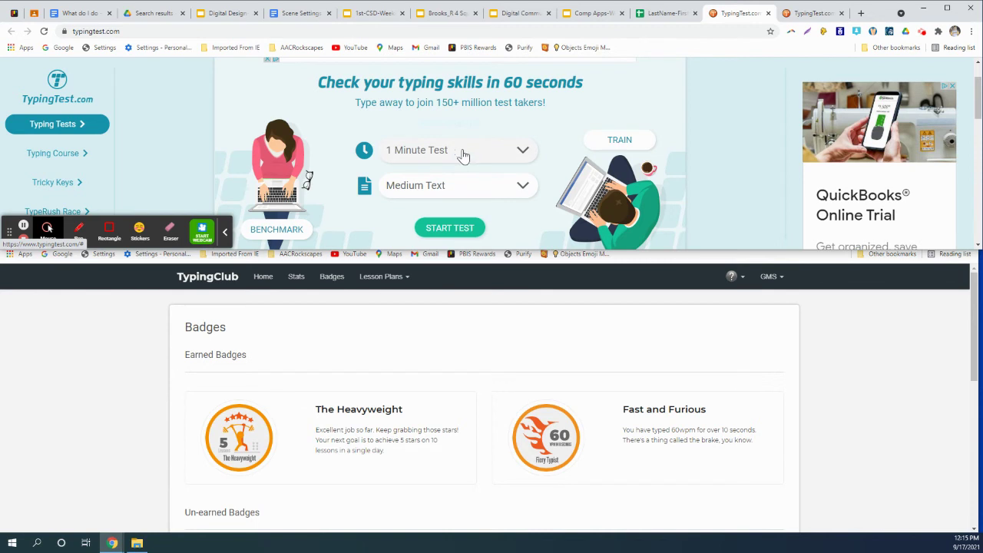
Step: Configure the typing test as a 3 Minutes Test with Easy Text
{"action": "left_click", "coordinate": [520, 152]}
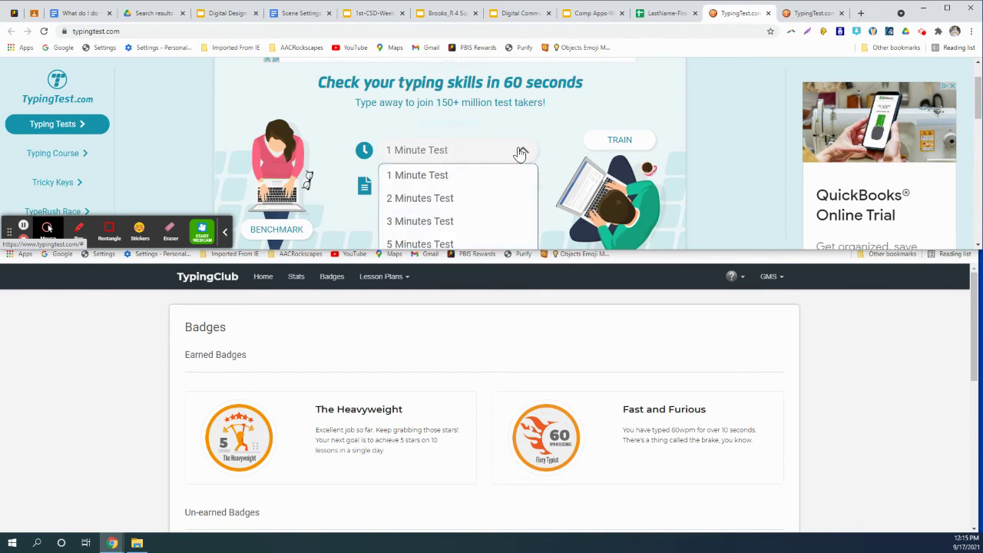
{"action": "left_click", "coordinate": [483, 222]}
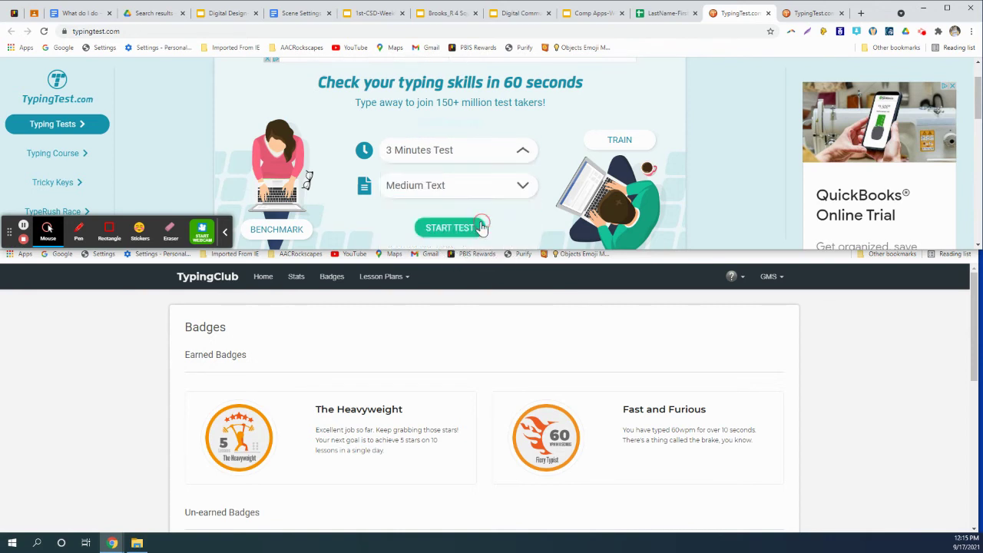
{"action": "left_click", "coordinate": [481, 191]}
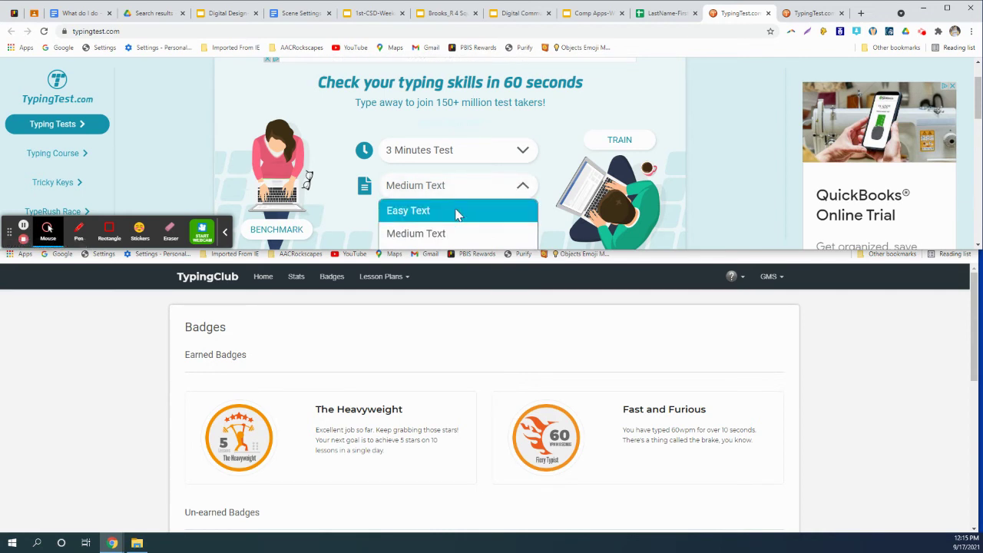
{"action": "left_click", "coordinate": [454, 211]}
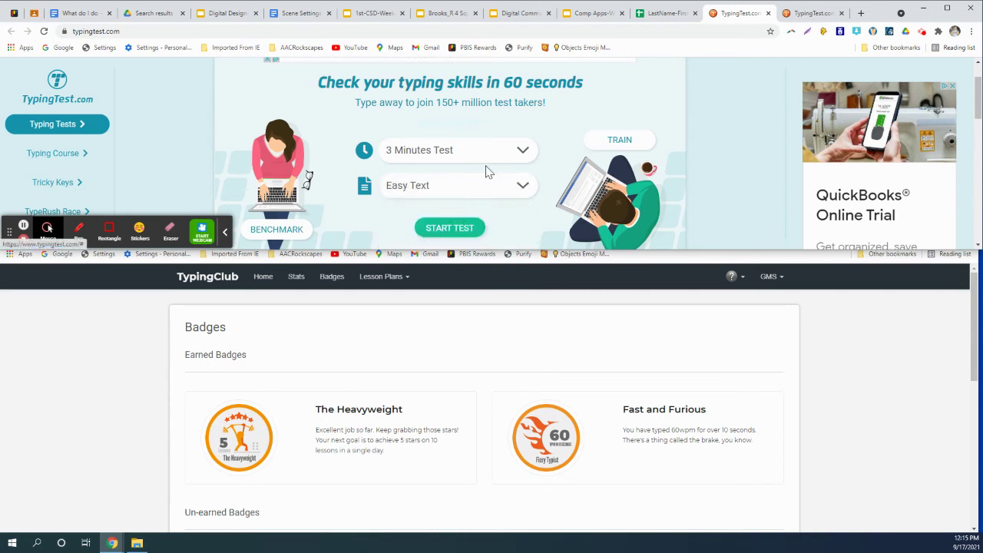
Step: Start the typing test and type the passage's opening line, 'One of Hawaii's islands has a program'
{"action": "left_click", "coordinate": [450, 229]}
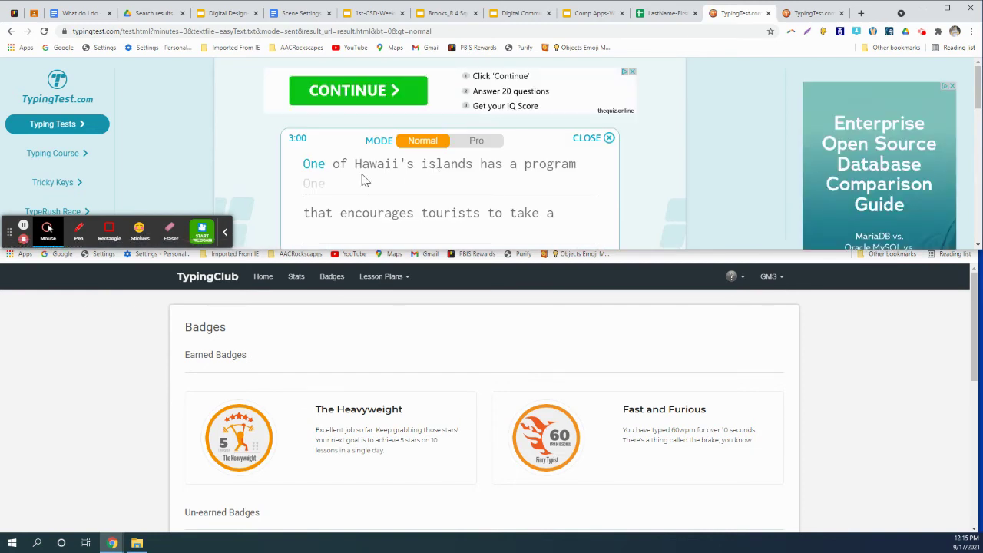
{"action": "type", "text": "One"}
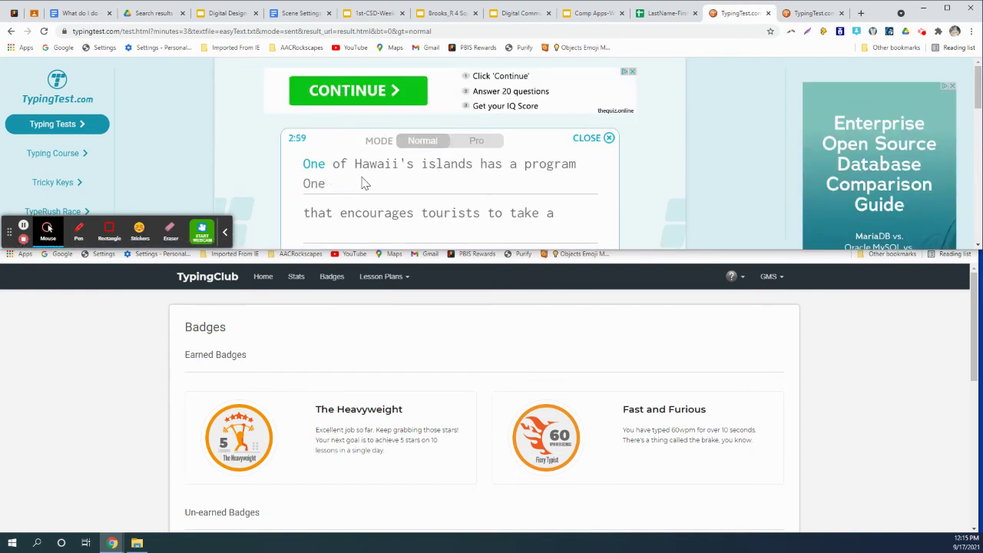
{"action": "type", "text": " of Hawaiis  islands"}
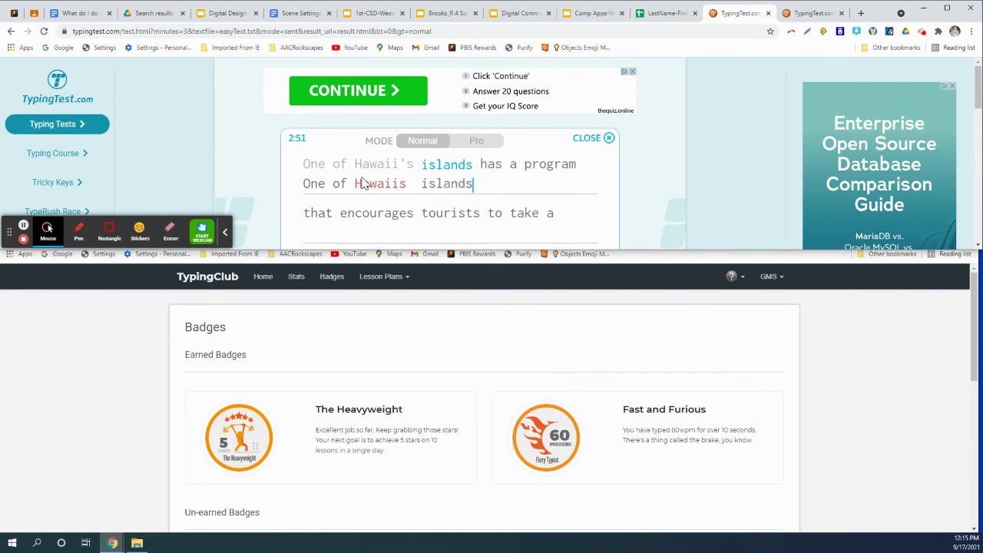
{"action": "type", "text": " has a program"}
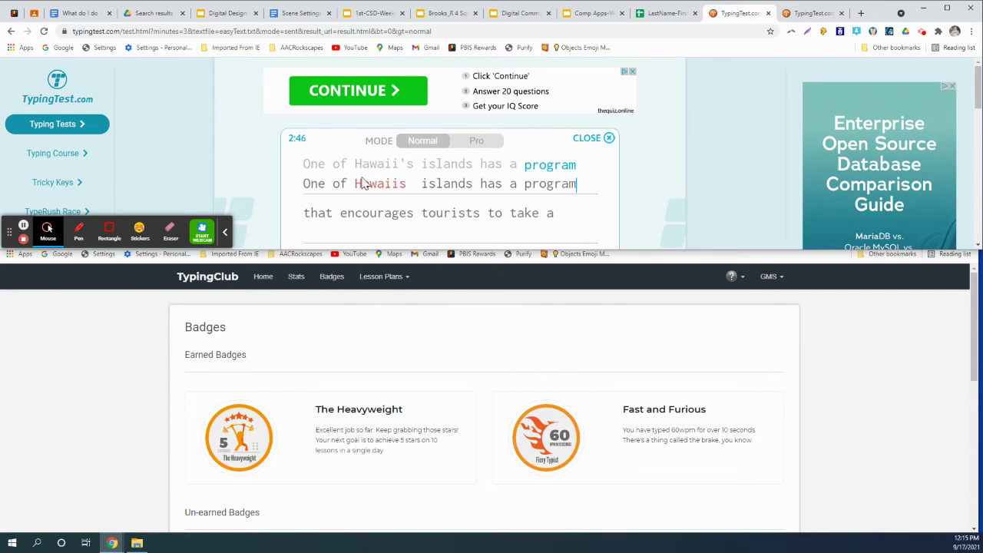
{"action": "left_click", "coordinate": [23, 226]}
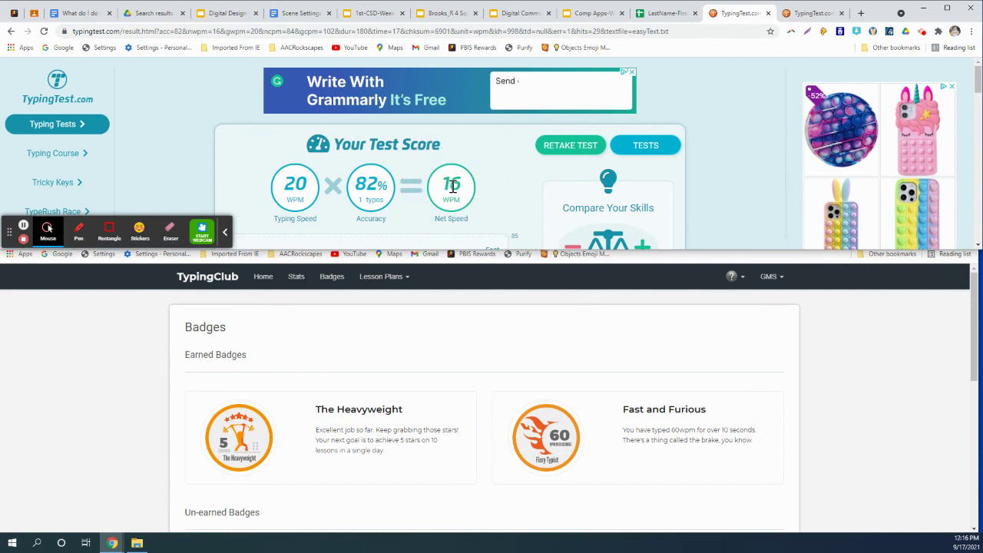
Step: Return to the TypingClub data spreadsheet and enter 16 in cell B4 as the Net WPM test score
{"action": "left_click", "coordinate": [667, 13]}
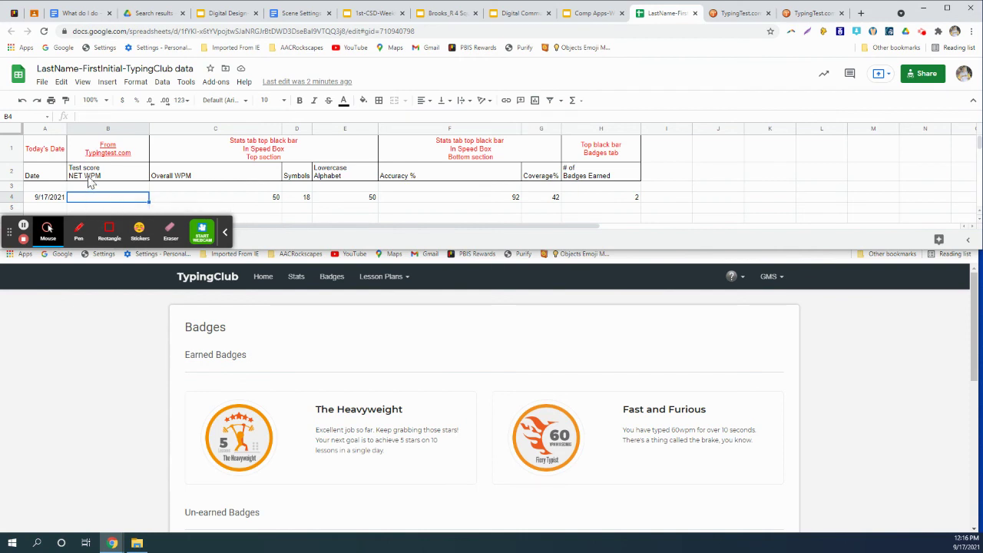
{"action": "left_click", "coordinate": [90, 180]}
{"action": "left_click", "coordinate": [104, 199]}
{"action": "type", "text": "16"}
{"action": "key", "text": "Tab"}
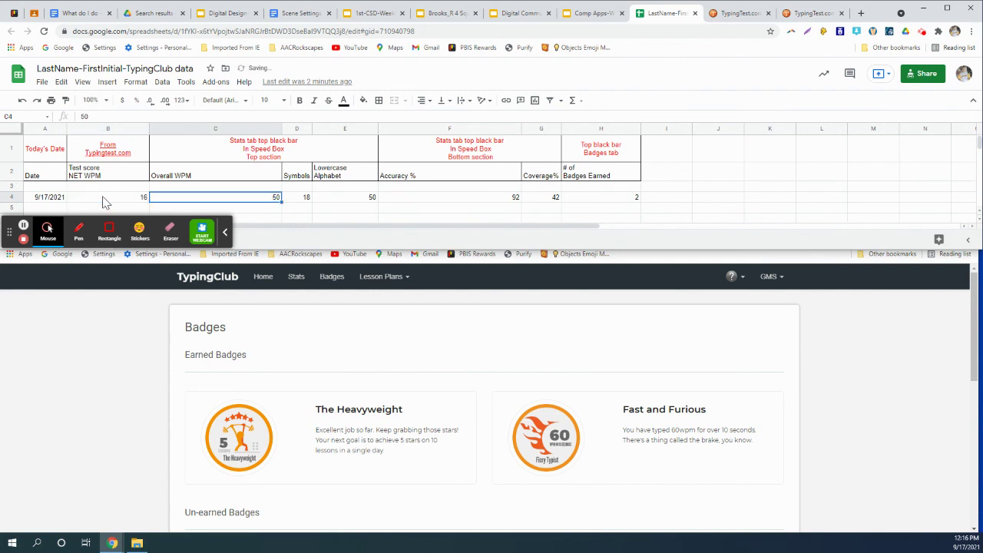
{"action": "left_click", "coordinate": [338, 202]}
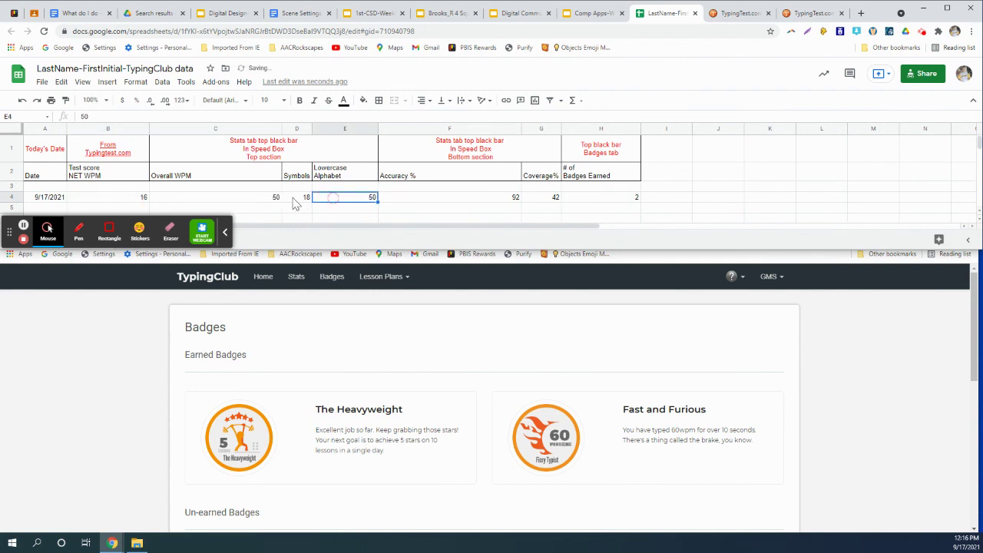